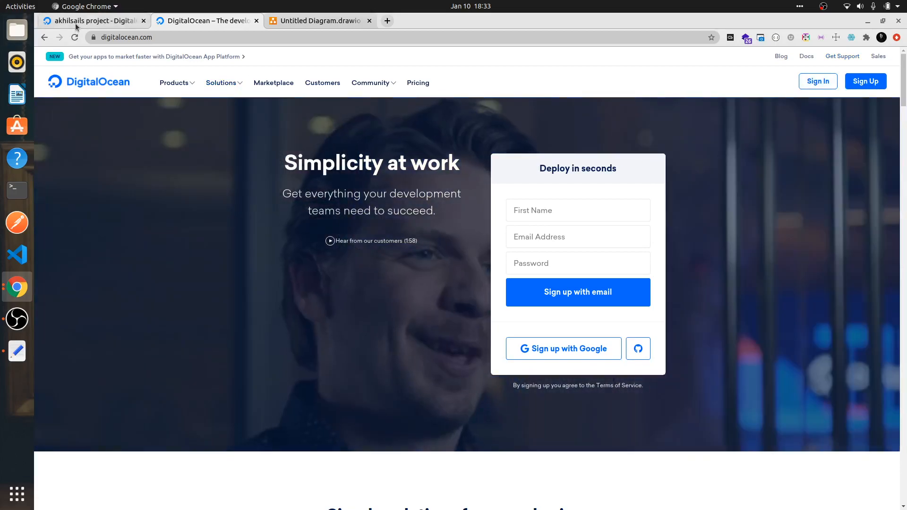
Step: Switch from the DigitalOcean homepage tab to the project Resources page listing droplets and domains
left_click(89, 21)
scroll(775, 269, "down", 4)
scroll(784, 278, "up", 4)
left_click(340, 20)
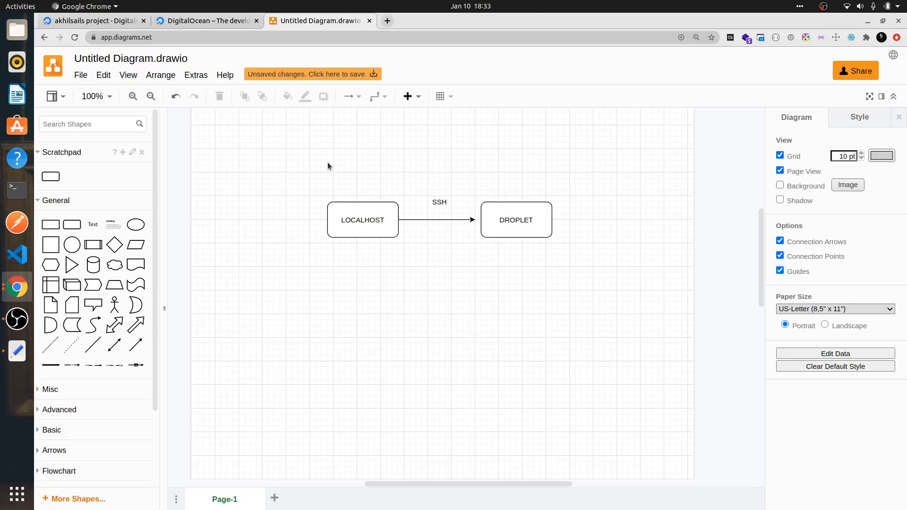
left_click(367, 227)
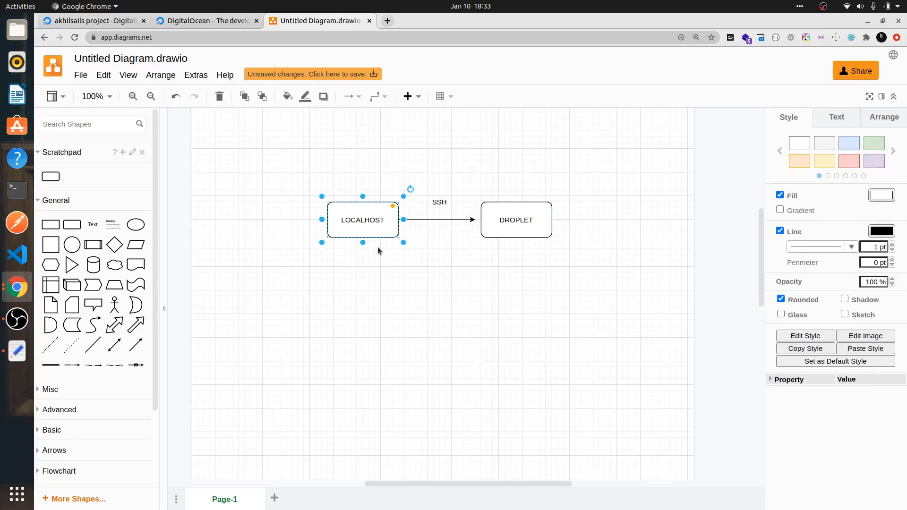
left_click(437, 203)
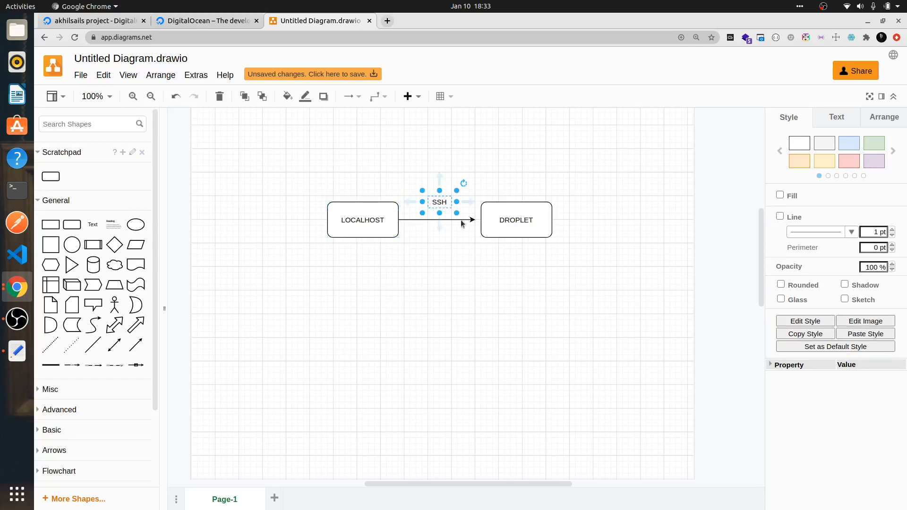
left_click(529, 228)
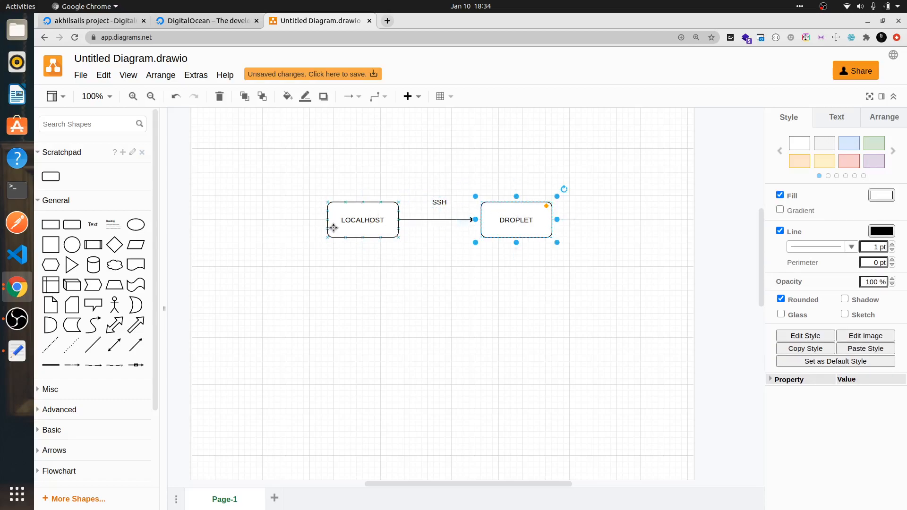
left_click(362, 231)
left_click(529, 211)
left_click(315, 168)
left_click_drag(300, 126, 601, 339)
left_click(591, 314)
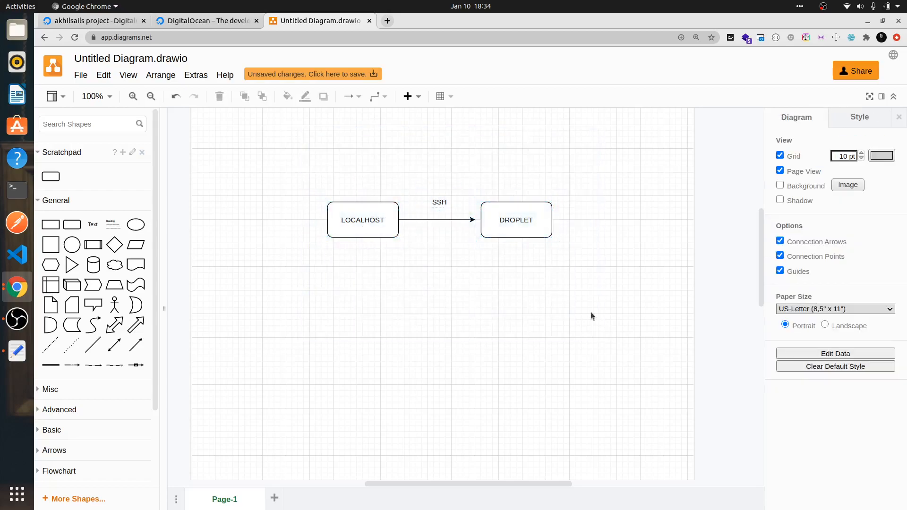
left_click(93, 20)
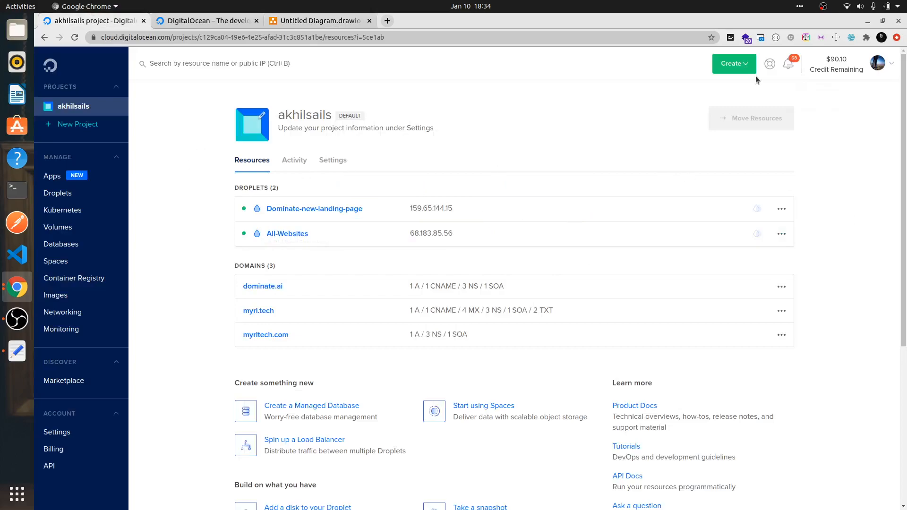
Step: Choose Droplets from the green Create menu to reach the Create Droplets page
left_click(746, 66)
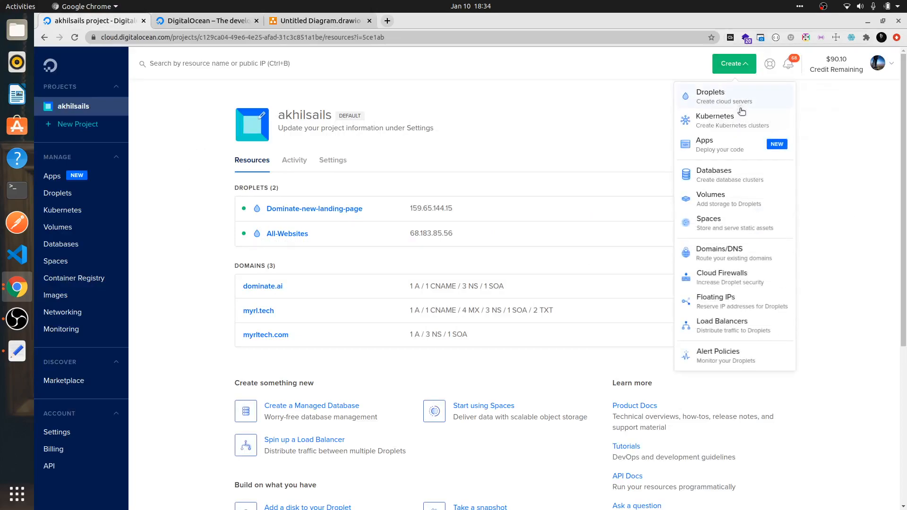
left_click(461, 56)
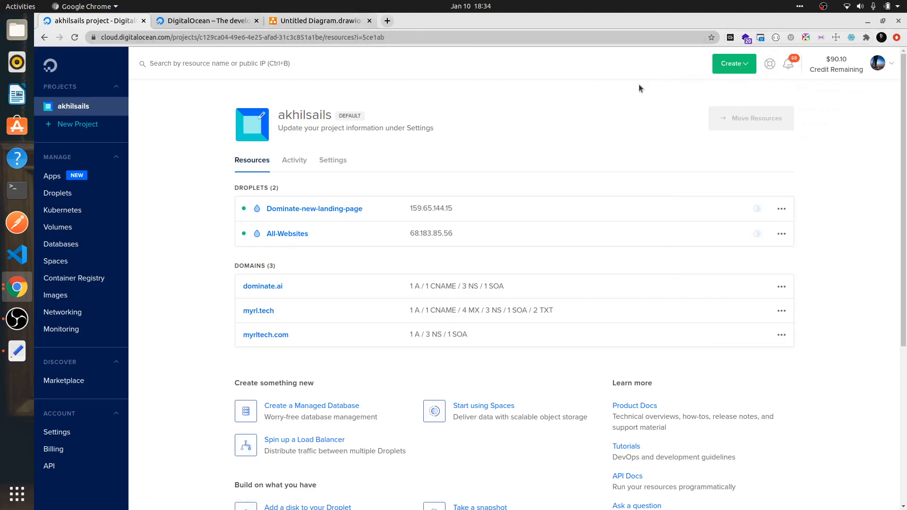
left_click(735, 63)
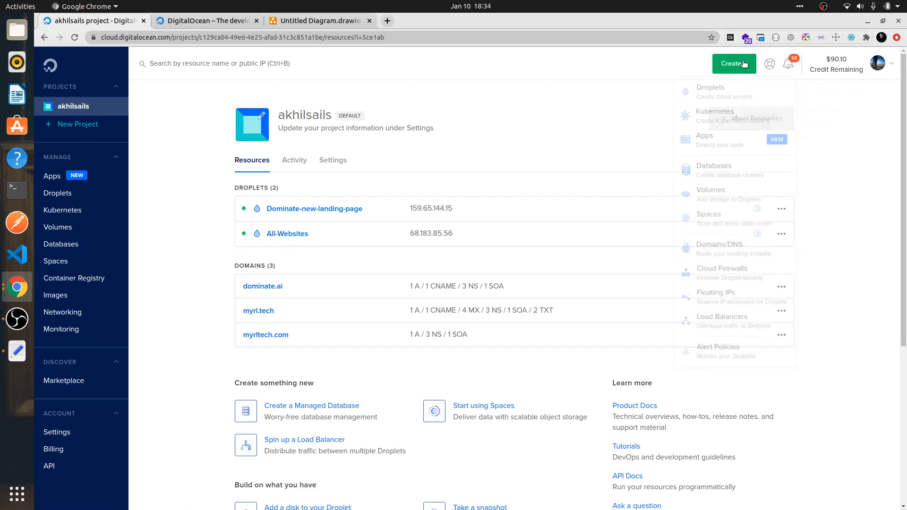
left_click(738, 91)
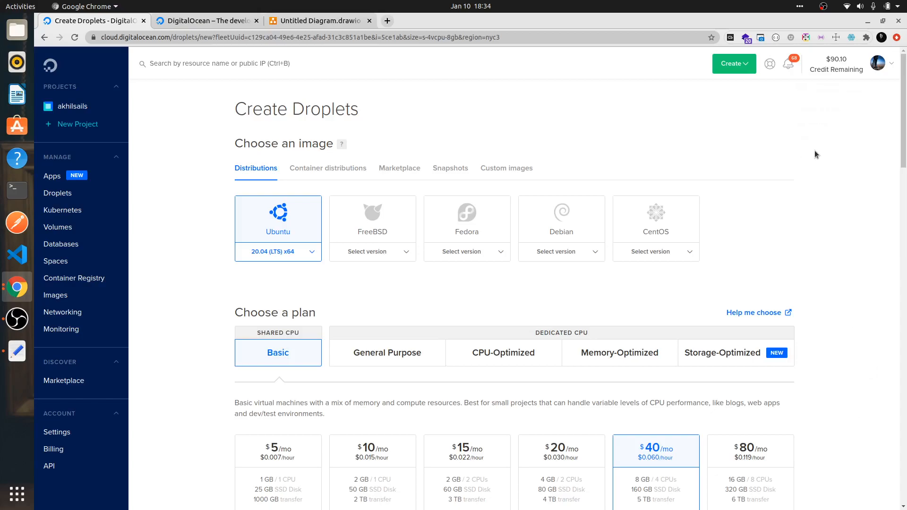
Step: Confirm Ubuntu 20.04 (LTS) x64 in the Ubuntu version dropdown under Distributions
left_click(312, 259)
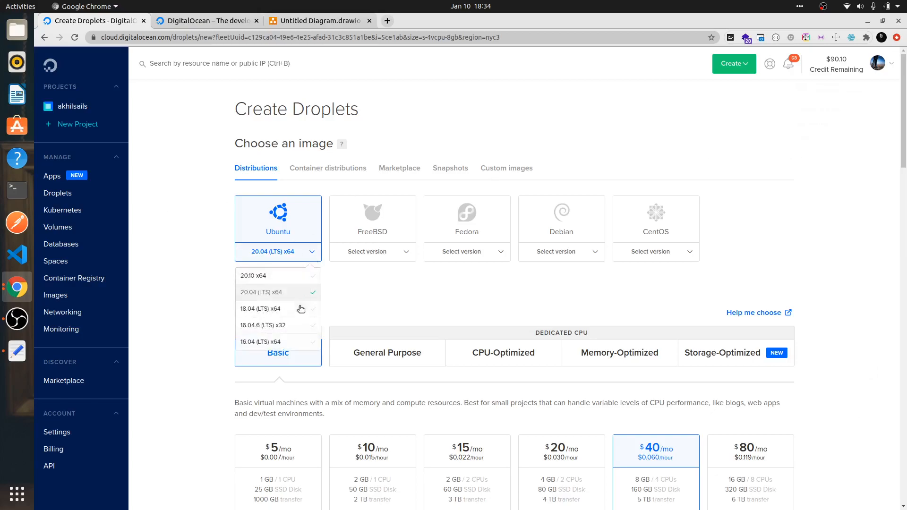
left_click(262, 294)
left_click(280, 251)
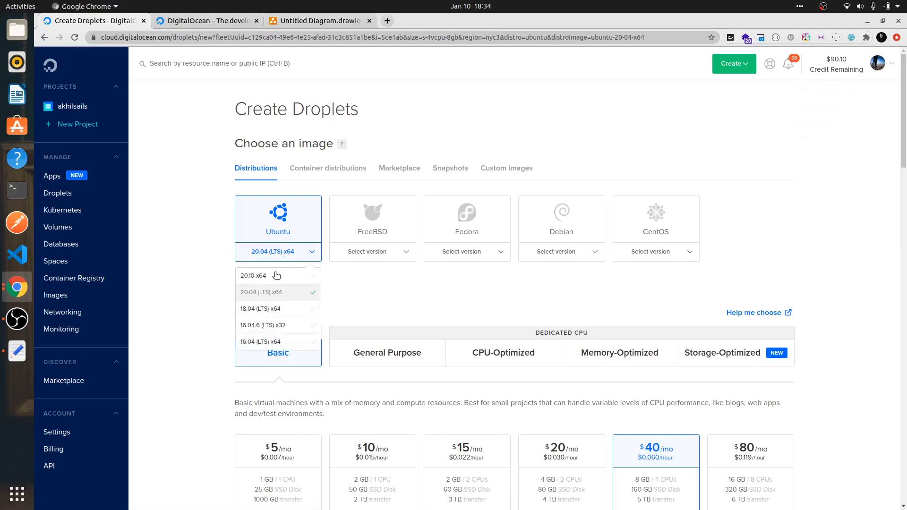
left_click(265, 294)
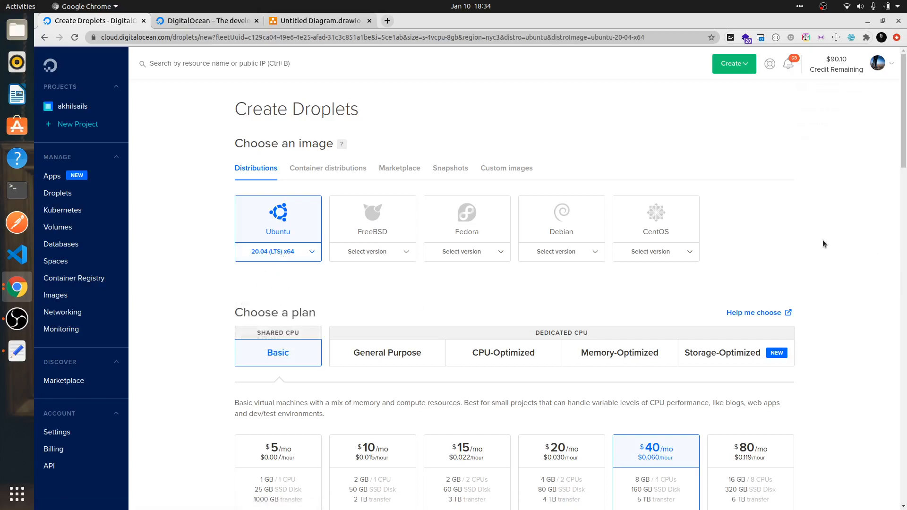
scroll(823, 243, "down", 4)
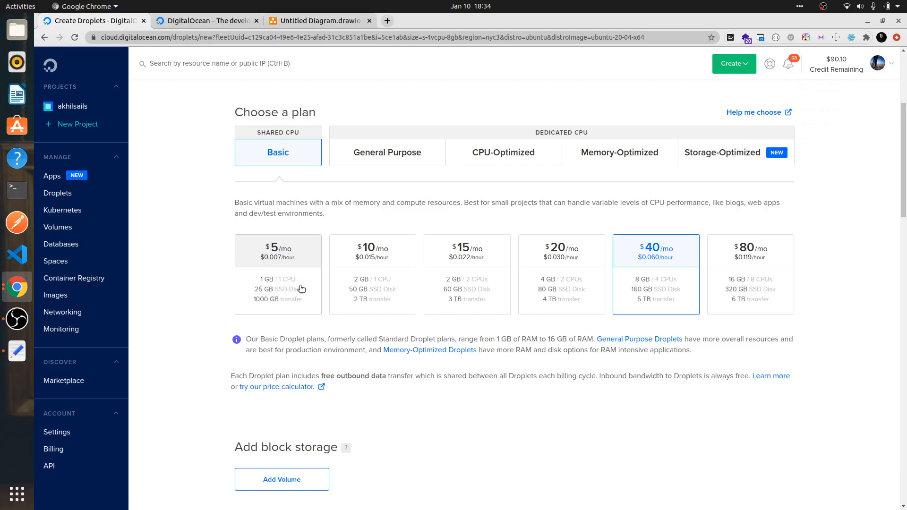
Step: Select the Basic $5/mo plan with 1 GB RAM, 1 CPU and 25 GB SSD
left_click(285, 262)
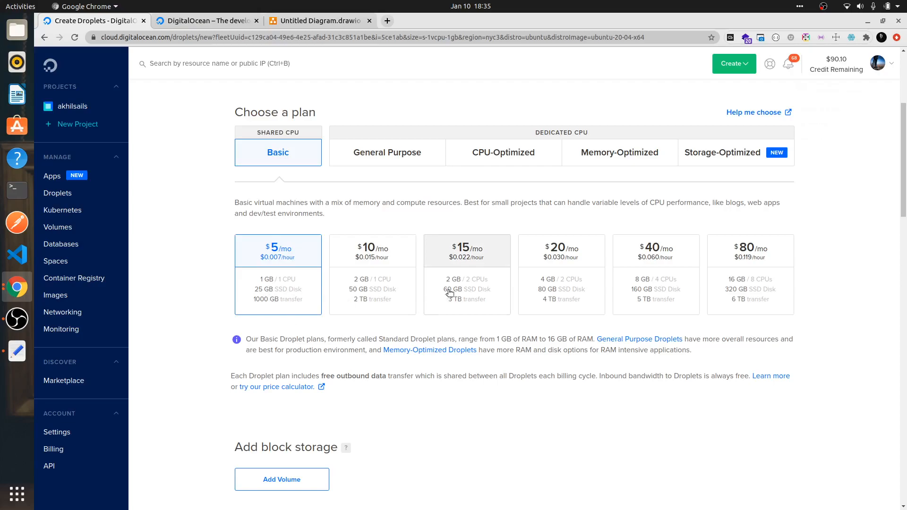
Step: Pick the Bangalore 1 datacenter region, giving the default-blr1 VPC network
scroll(853, 228, "down", 5)
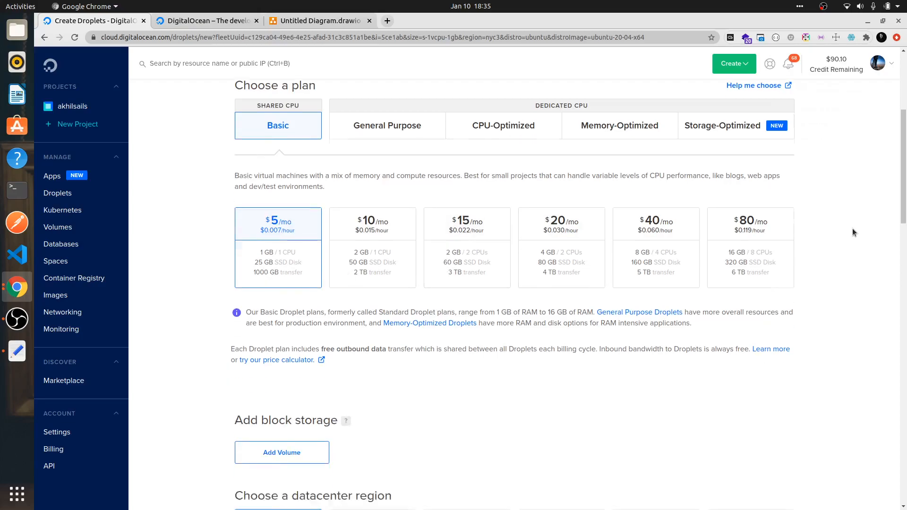
scroll(856, 230, "down", 3)
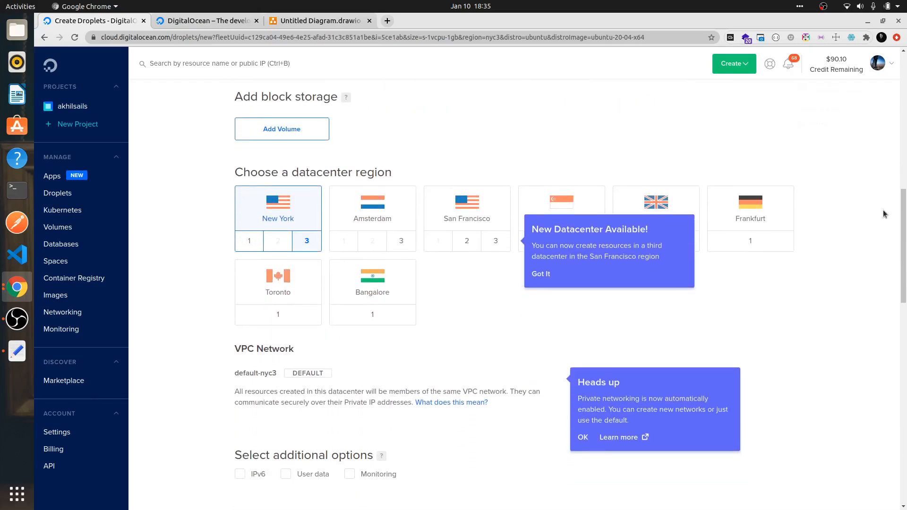
left_click(380, 280)
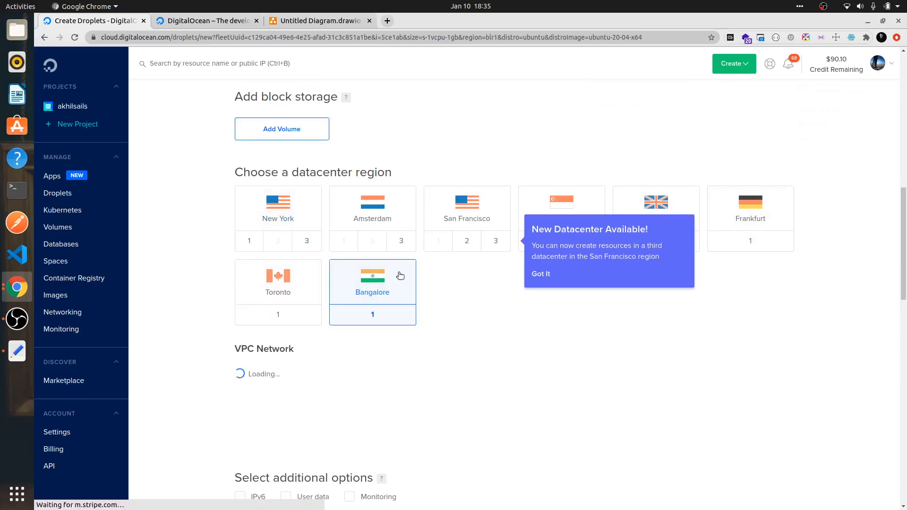
scroll(856, 211, "down", 8)
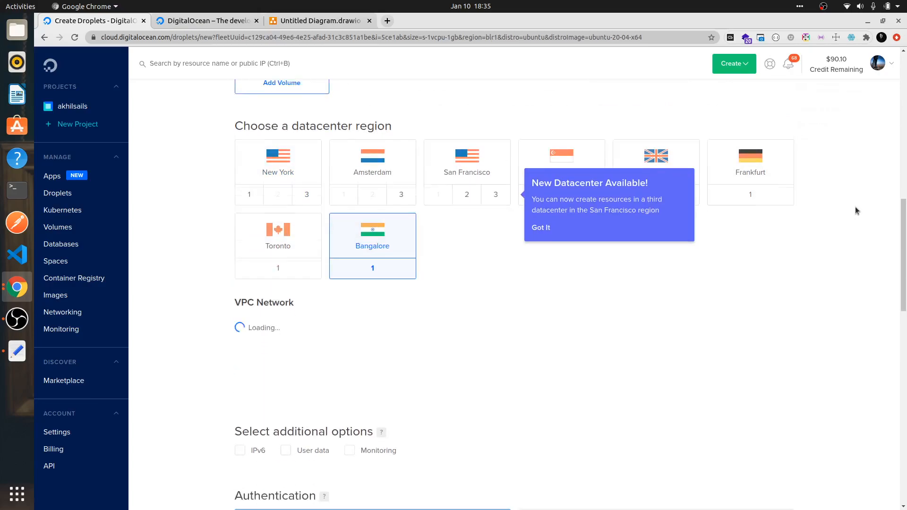
scroll(856, 203, "up", 7)
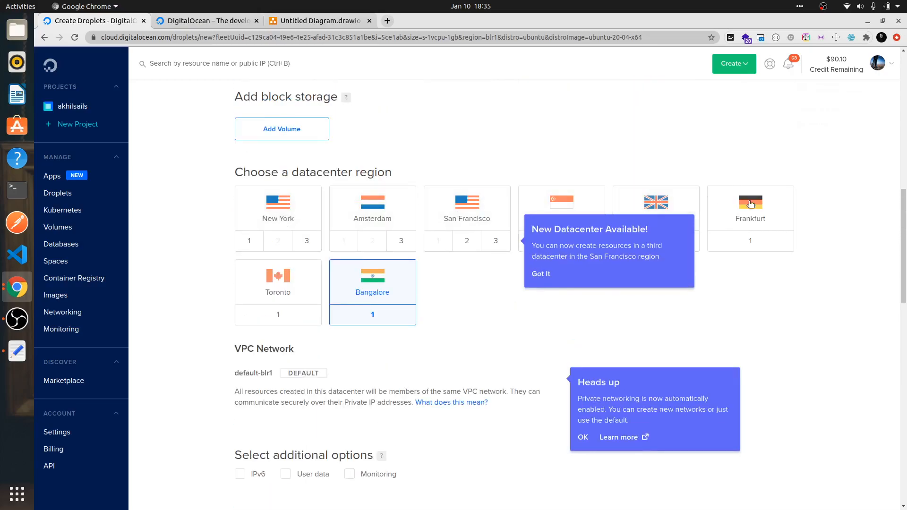
scroll(825, 210, "down", 1)
scroll(826, 211, "down", 9)
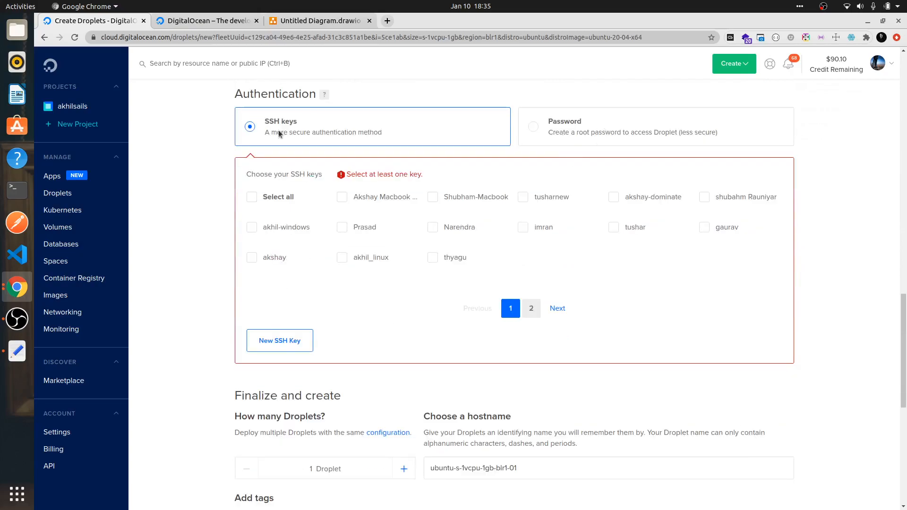
Step: Switch authentication to Password and fill the root password with Chrome's suggested strong password
left_click(561, 133)
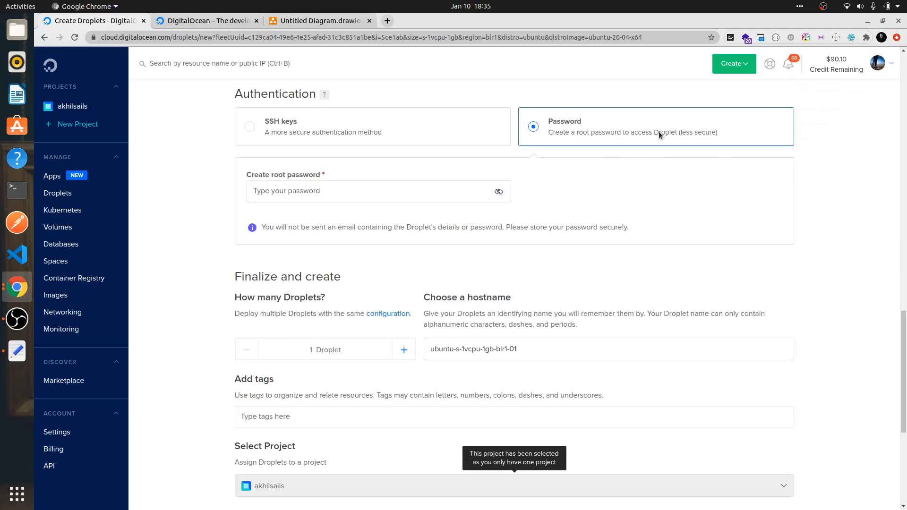
left_click(371, 183)
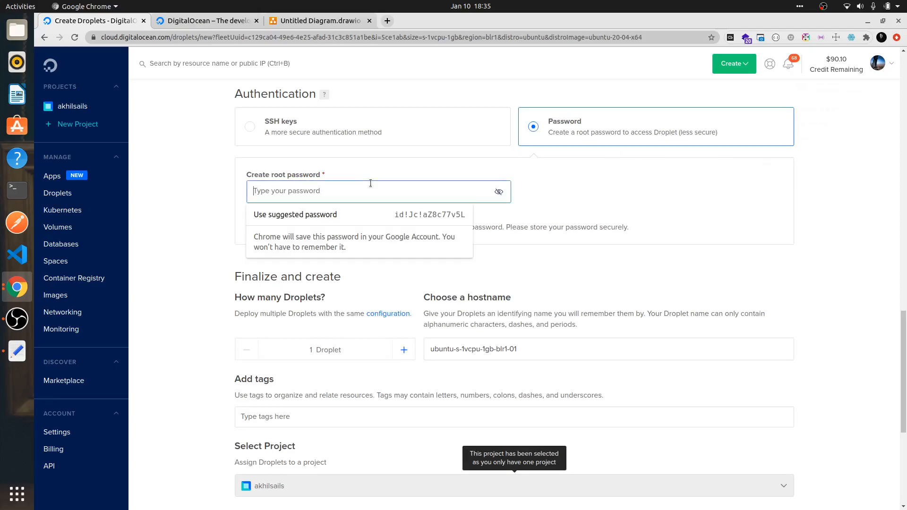
left_click(344, 224)
left_click(335, 196)
left_click_drag(337, 197, 216, 195)
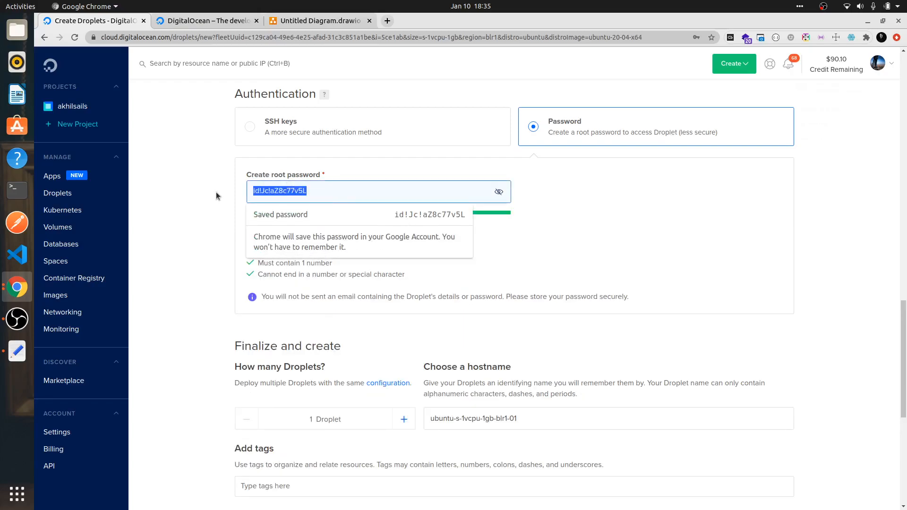
Step: Paste the root password onto a blank line of the video notes file and save it
left_click(17, 351)
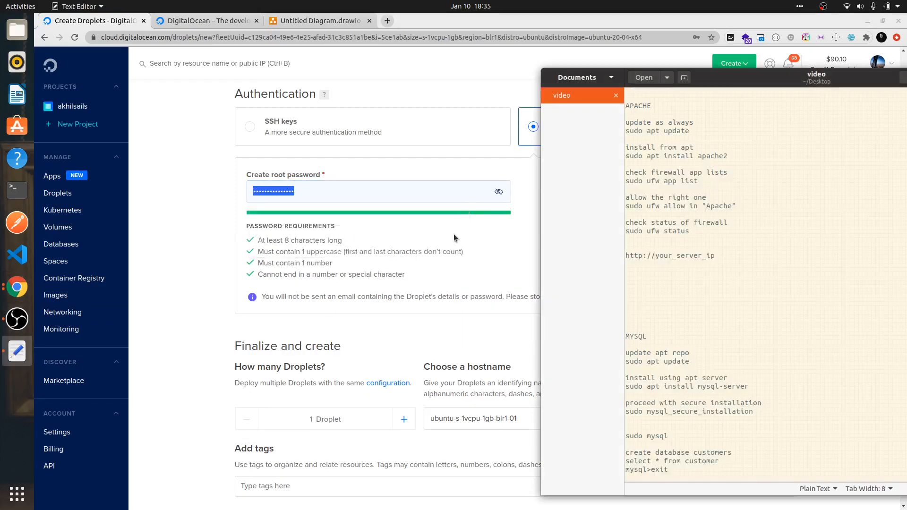
scroll(701, 256, "up", 5)
left_click(702, 257)
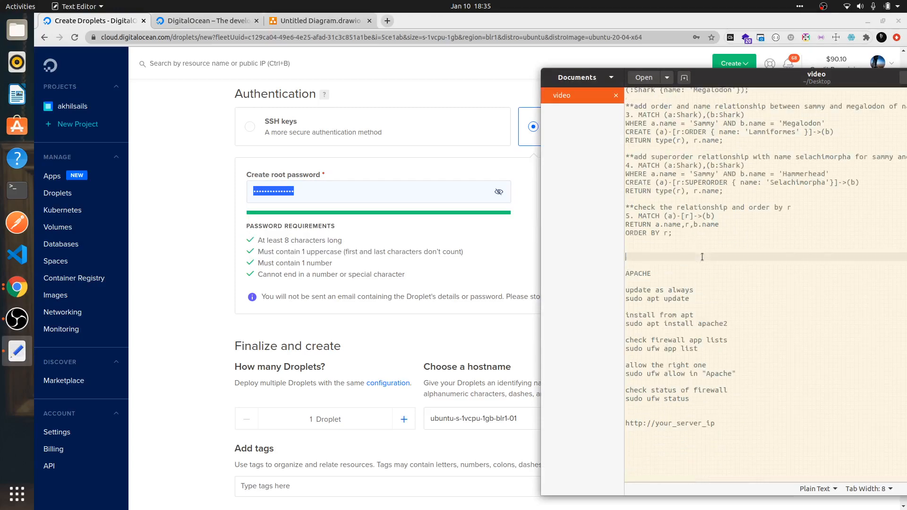
scroll(704, 259, "down", 9)
left_click(669, 160)
key("ctrl+s")
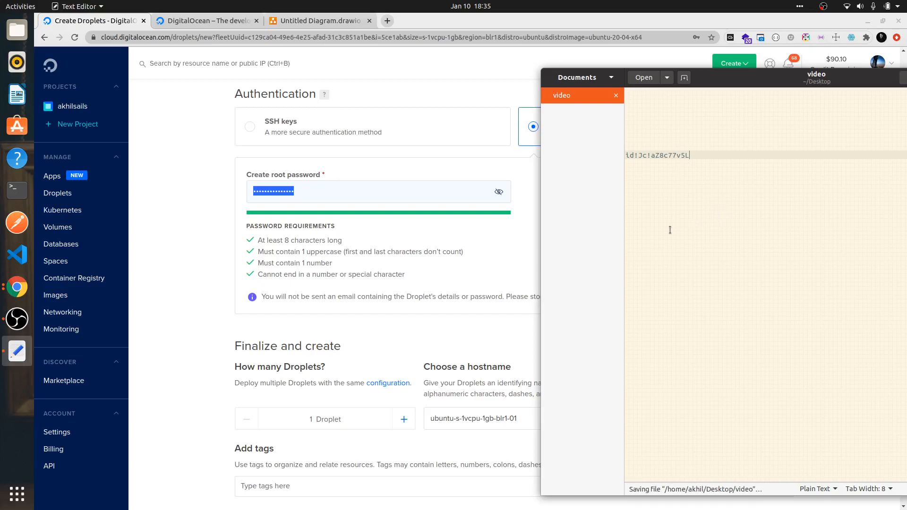
left_click(370, 240)
Step: Replace the default hostname with Trial-video
scroll(841, 228, "down", 5)
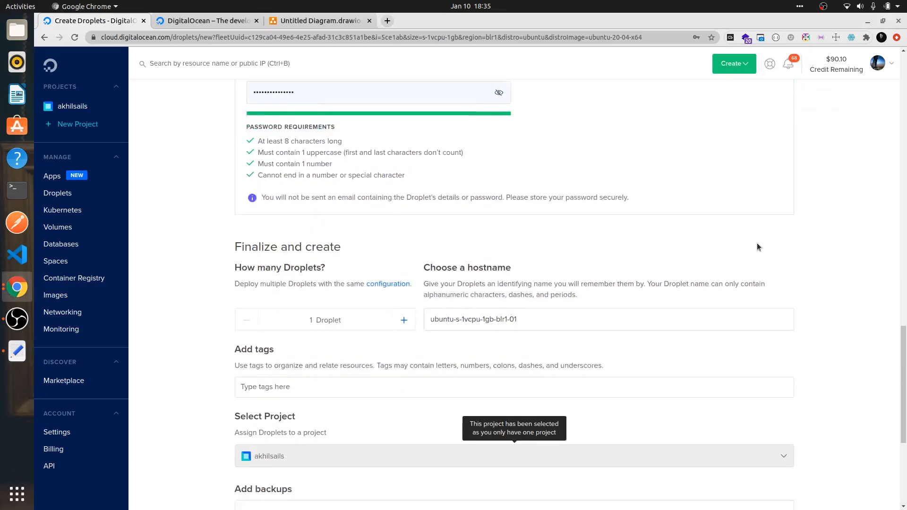
triple_click(532, 292)
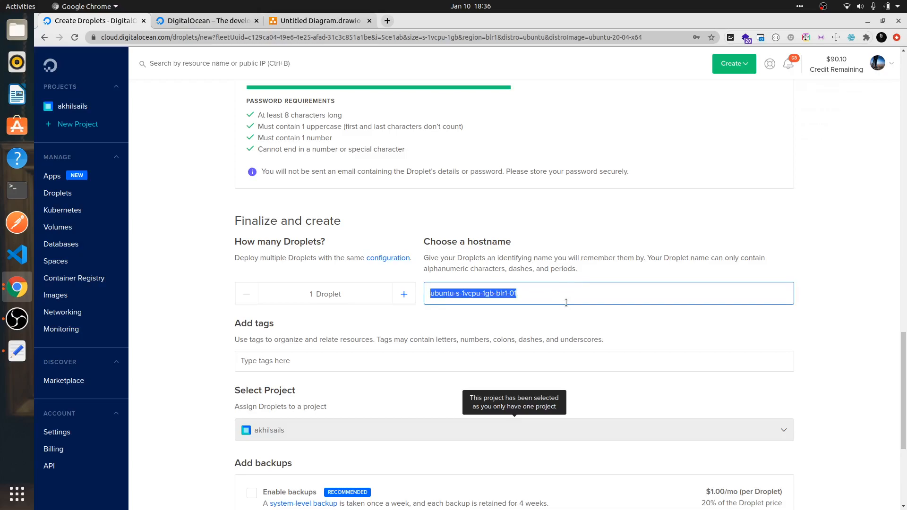
type("Trial-video")
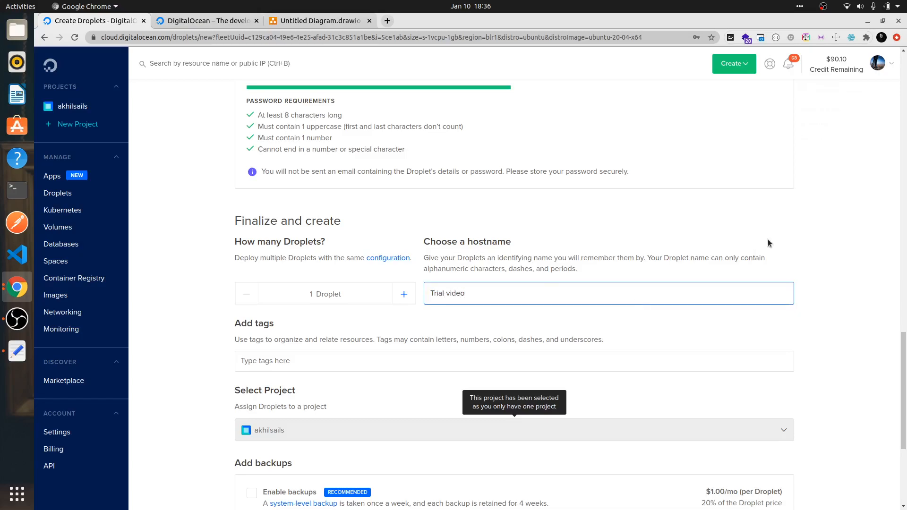
scroll(769, 243, "down", 5)
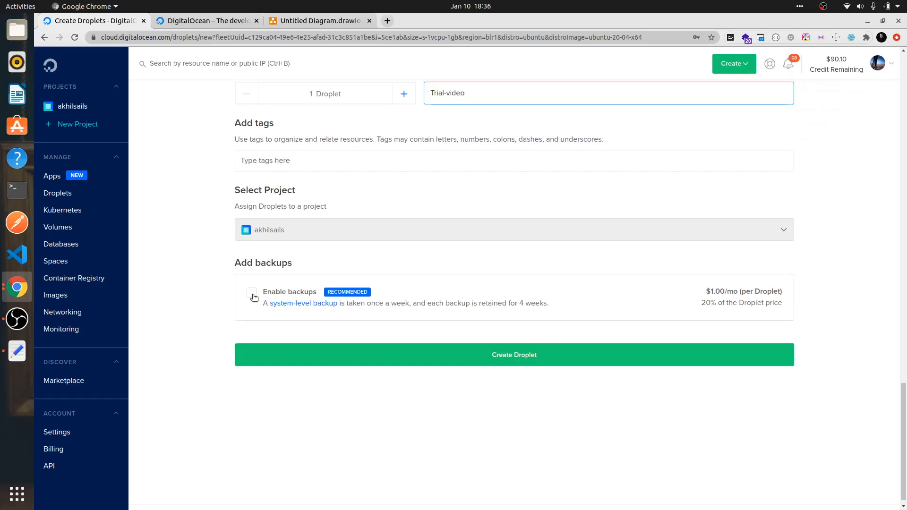
left_click(269, 171)
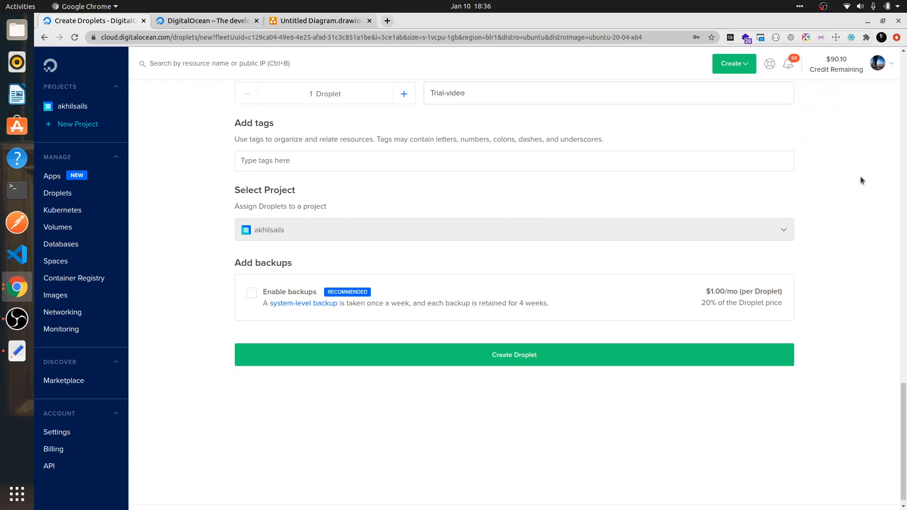
Step: Create the Trial-video droplet with the Create Droplet button
scroll(863, 181, "up", 1)
scroll(862, 181, "down", 2)
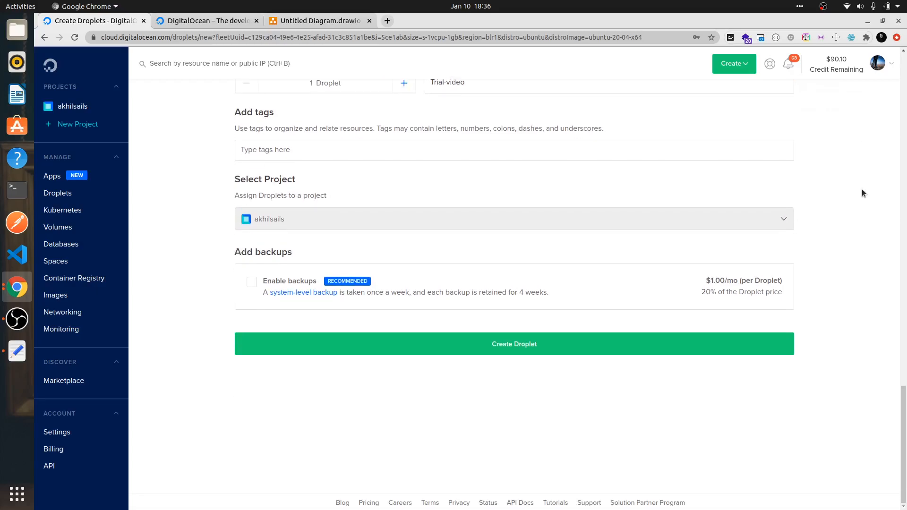
left_click(505, 352)
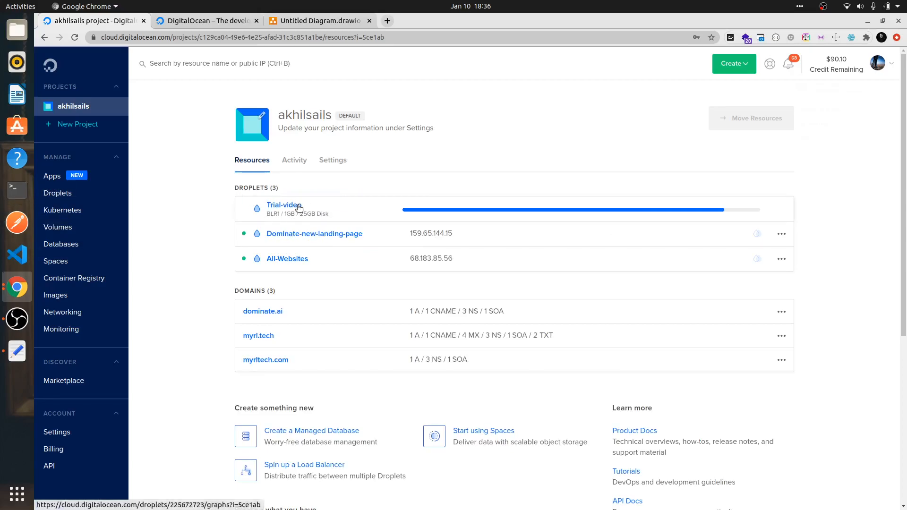
Step: Open a local Terminal window and move it to the right over the project page
left_click(12, 189)
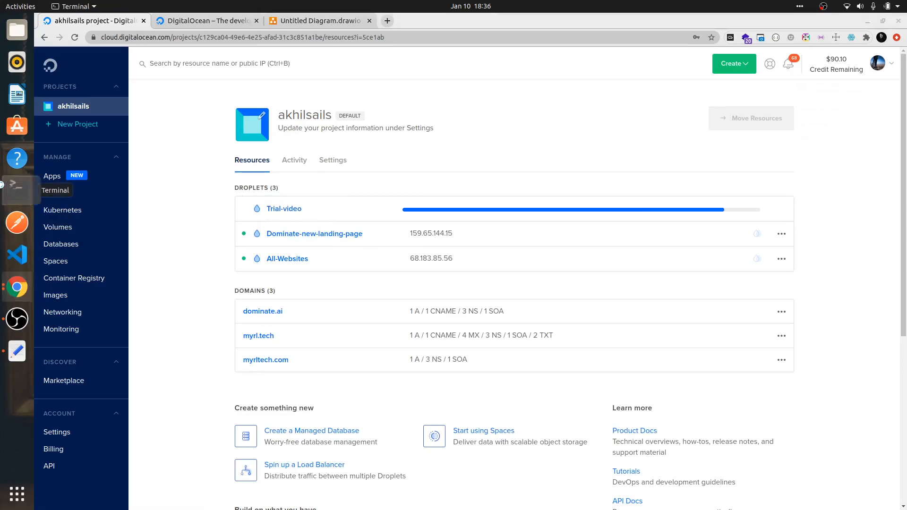
left_click_drag(239, 48, 603, 142)
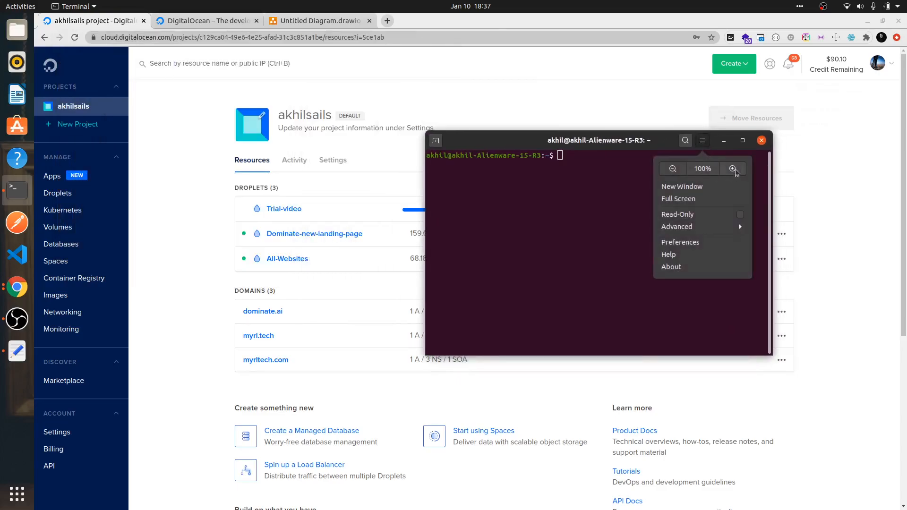
Step: Enlarge the terminal text and shift the window slightly left
left_click(735, 169)
left_click(744, 144)
left_click(775, 169)
left_click_drag(728, 133, 670, 136)
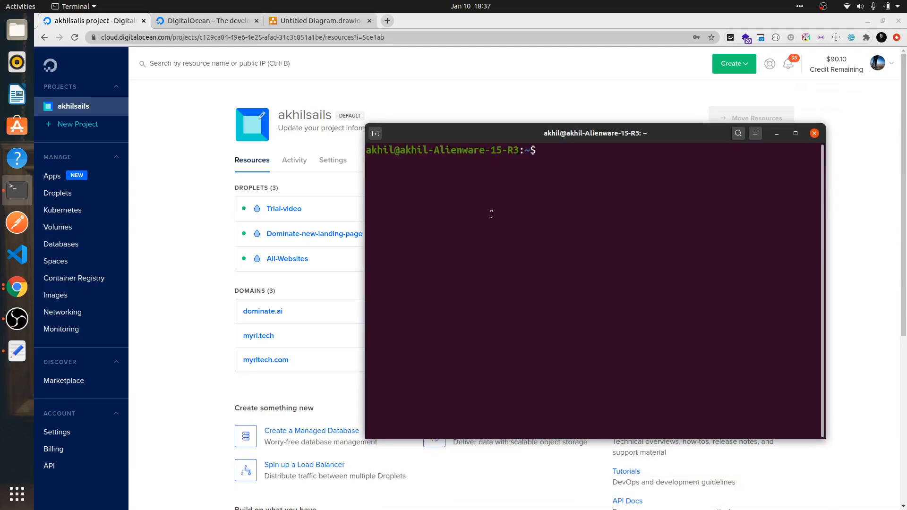
Step: Type 'ssh root@' and copy the Trial-video droplet's IP 68.183.82.233 for the prompt
type("ssh root@")
left_click(327, 211)
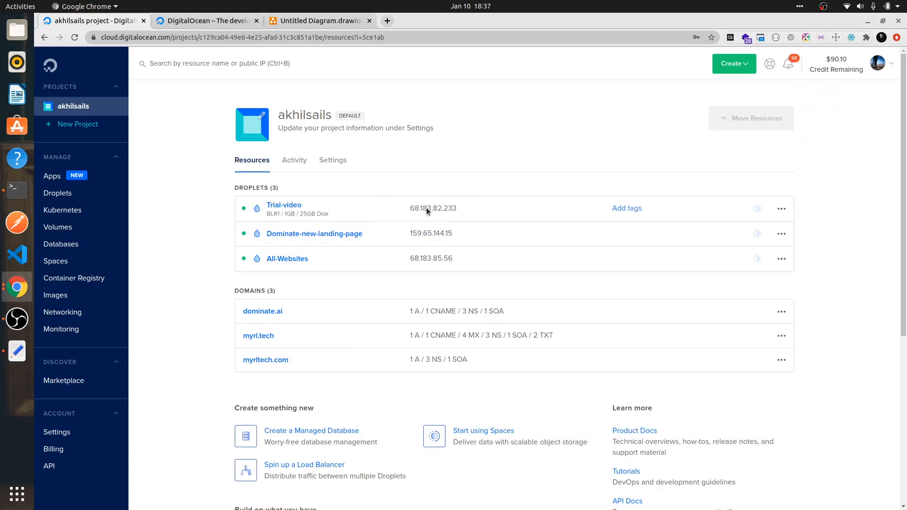
left_click(466, 210)
left_click(17, 190)
right_click(633, 150)
left_click(655, 177)
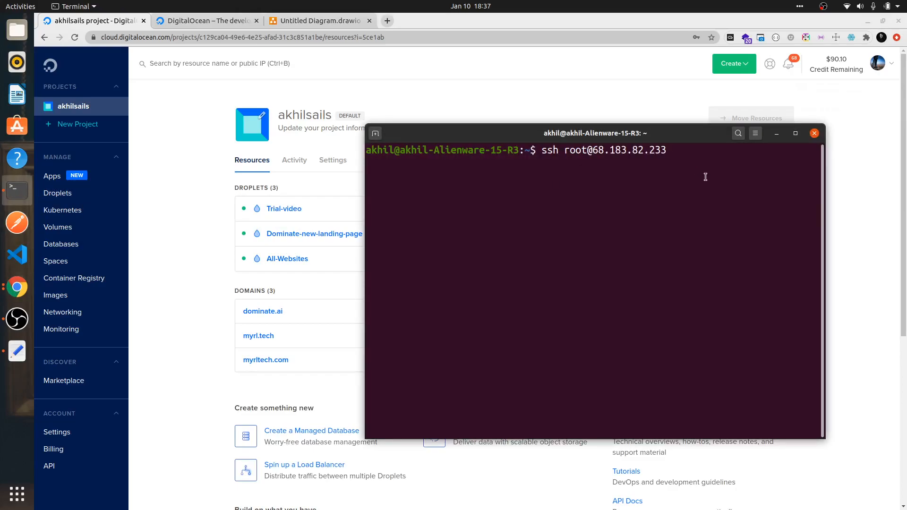
key("Return")
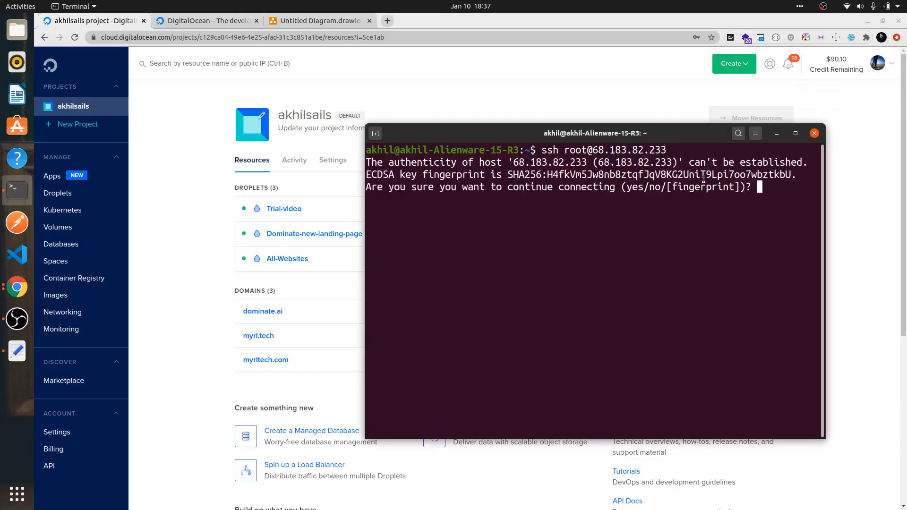
type("yes")
key("Return")
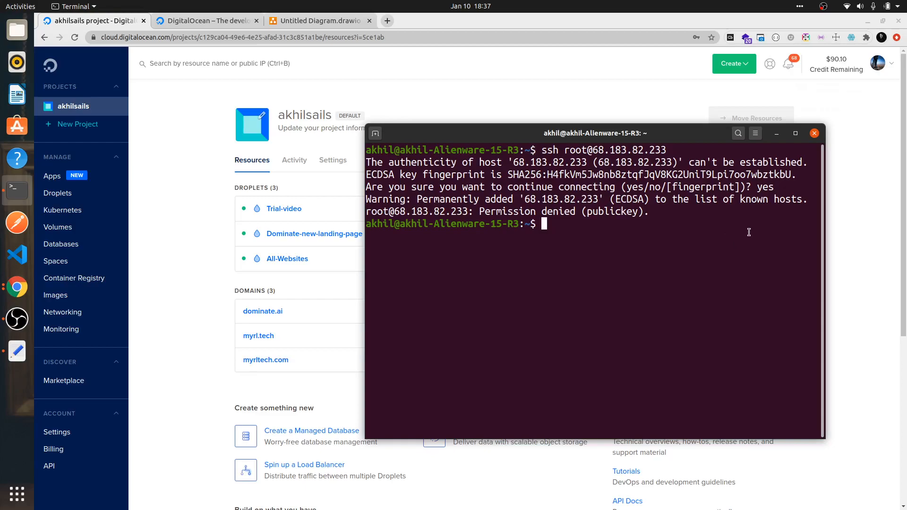
left_click_drag(602, 134, 716, 141)
Step: Rerun the ssh command and log in as root by pasting the saved root password from the notes
key("Up")
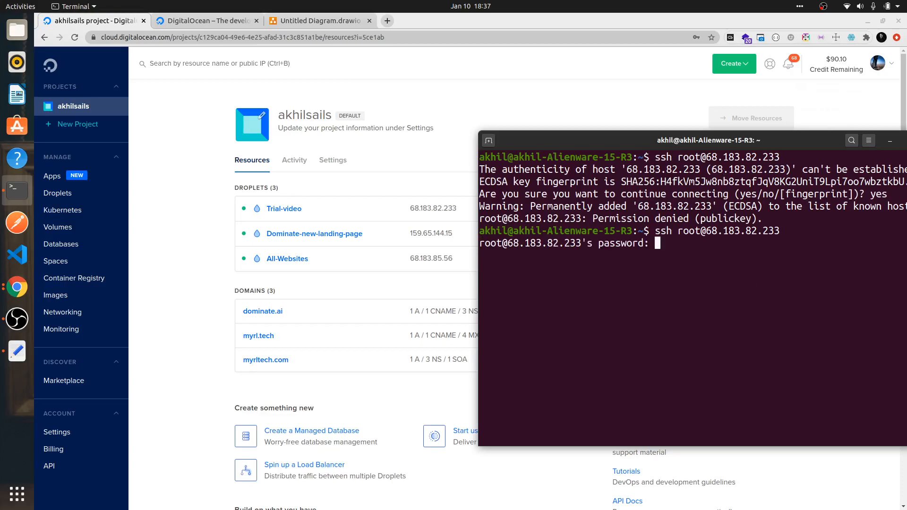
left_click(17, 351)
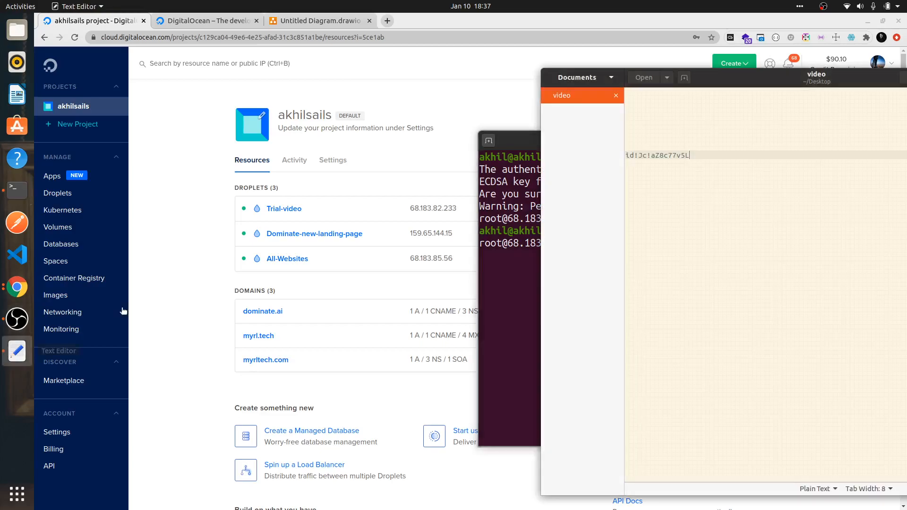
left_click_drag(696, 153, 627, 152)
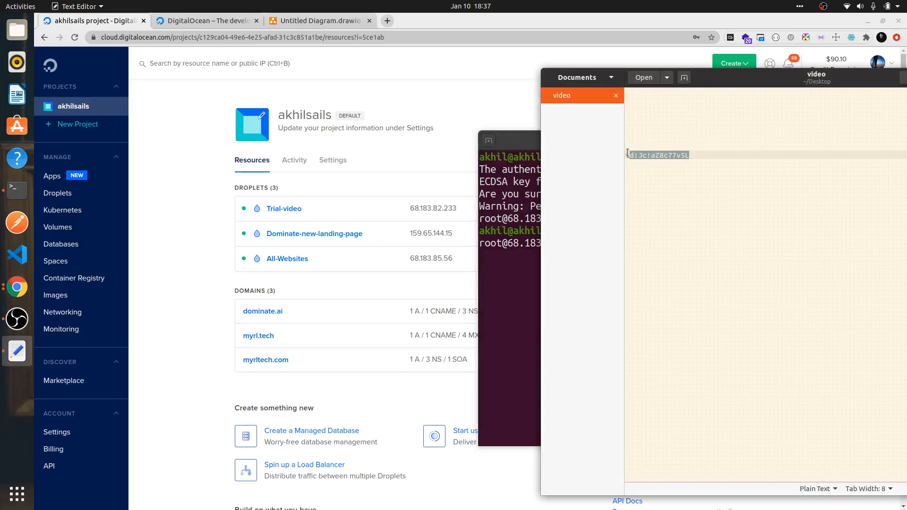
right_click(626, 153)
left_click(651, 193)
left_click(504, 330)
right_click(664, 238)
left_click(695, 275)
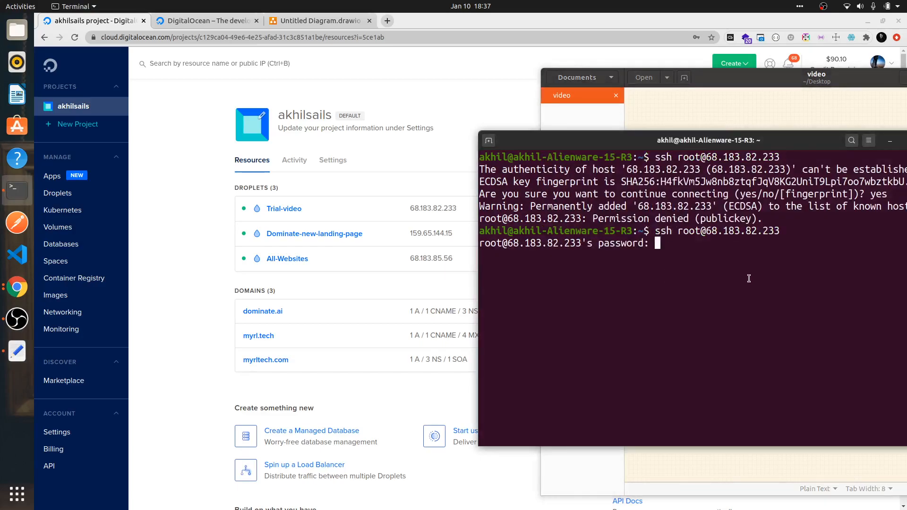
key("Return")
left_click_drag(713, 144, 650, 76)
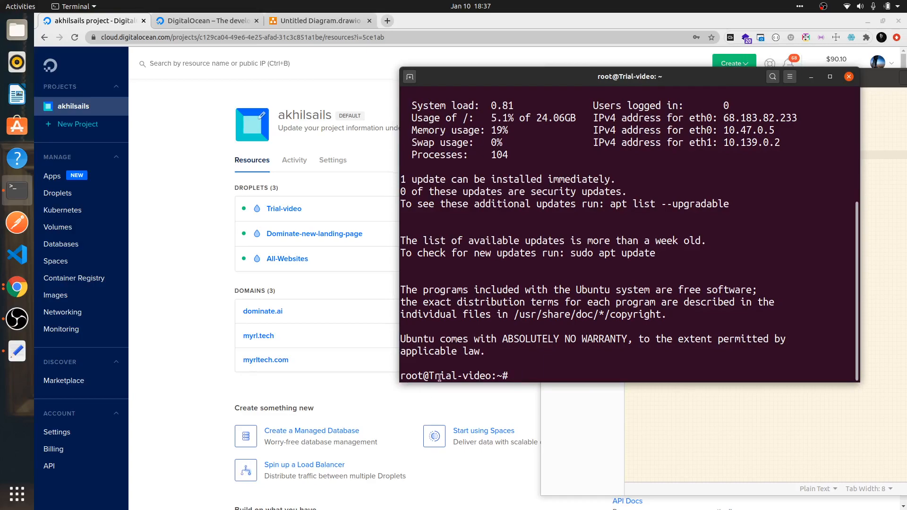
Step: Open the Untitled Diagram.drawio tab, inspect the LOCALHOST, SSH and DROPLET items, then return to Terminal
left_click(181, 259)
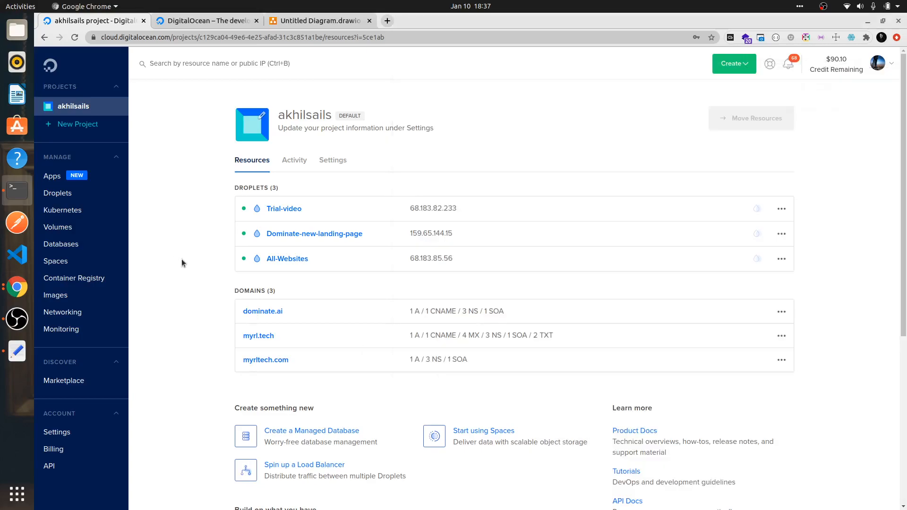
left_click(320, 20)
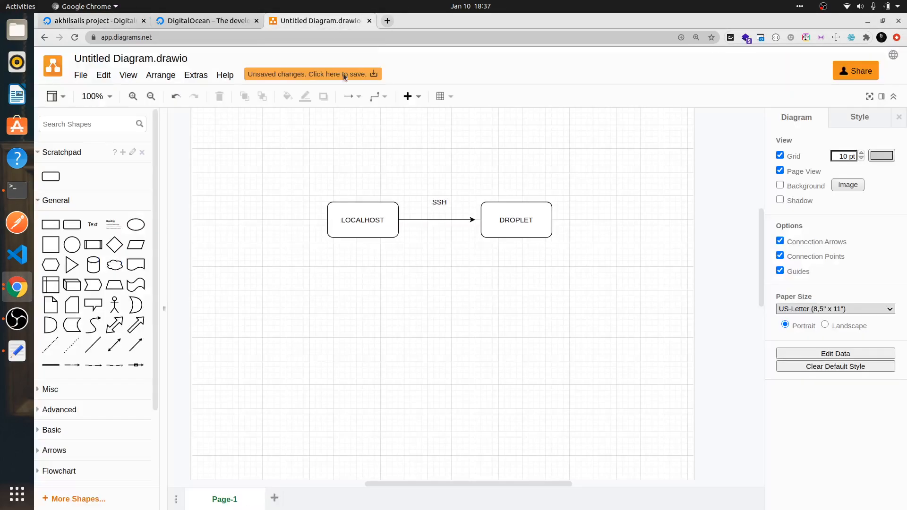
left_click(535, 228)
left_click(371, 222)
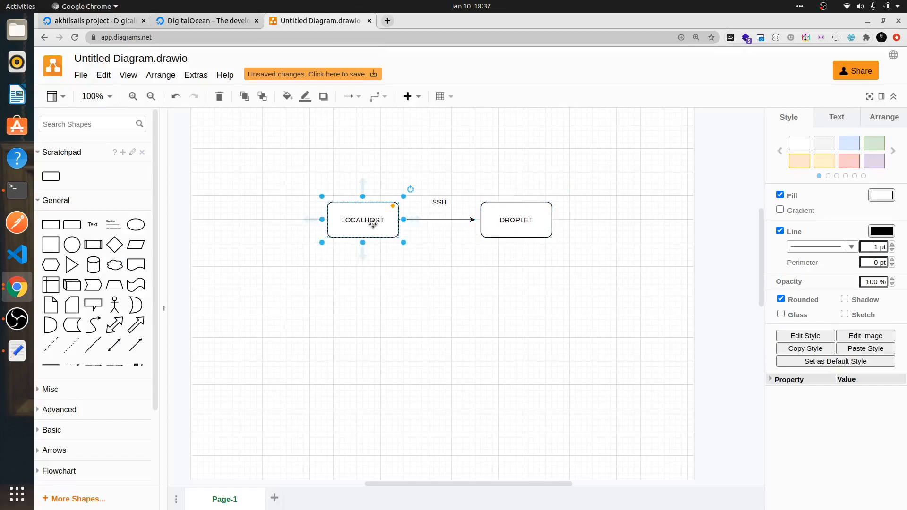
left_click(512, 227)
left_click(439, 202)
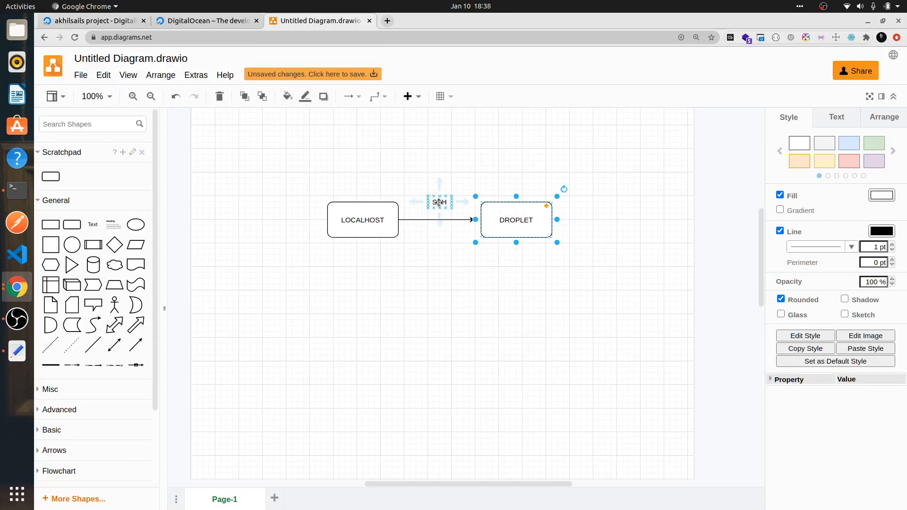
left_click(531, 233)
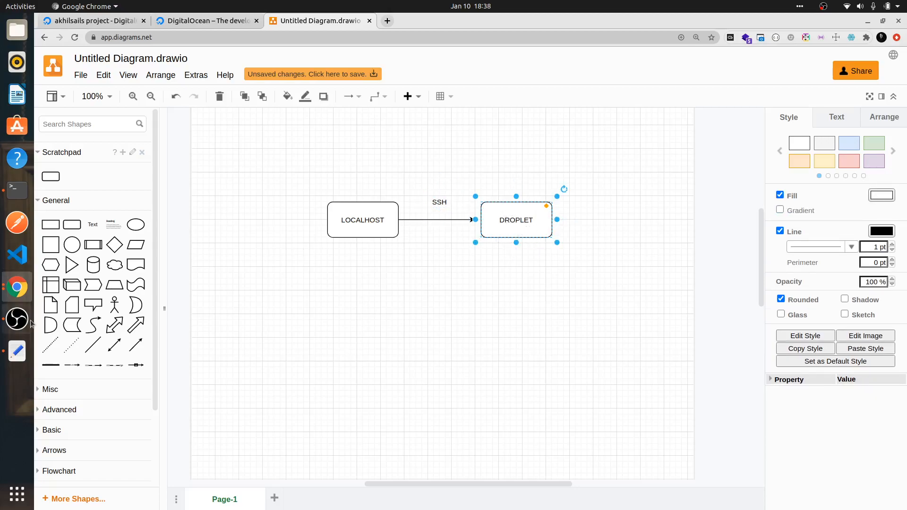
left_click(17, 190)
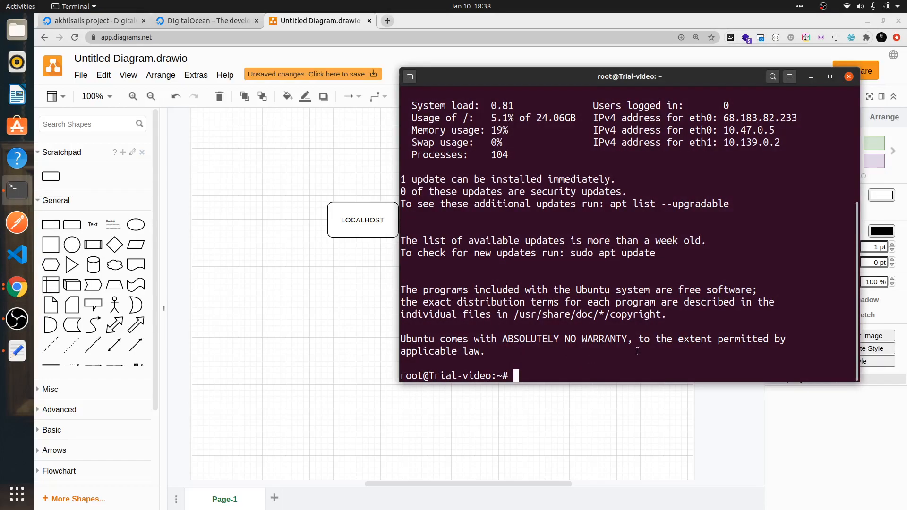
Step: List root's home folder on the droplet, then move into snap and list its contents
type("ls")
key("Return")
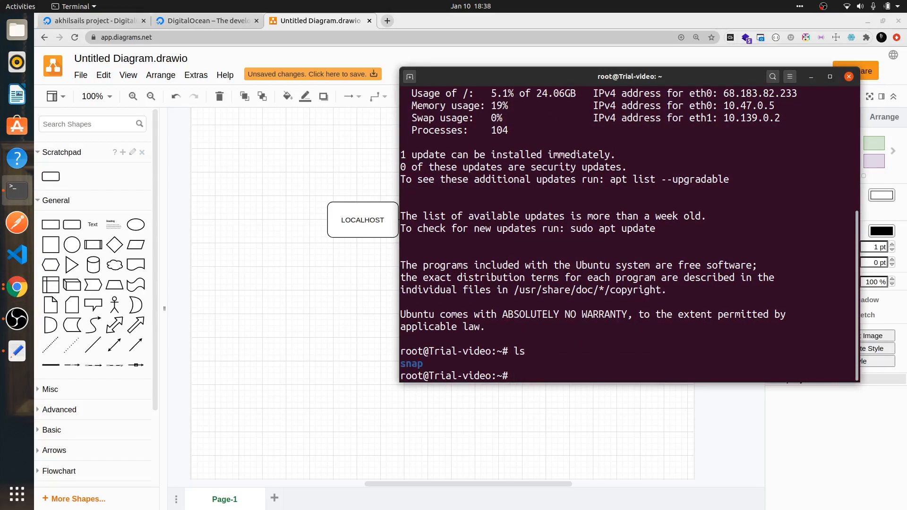
type("cd snap")
key("Return")
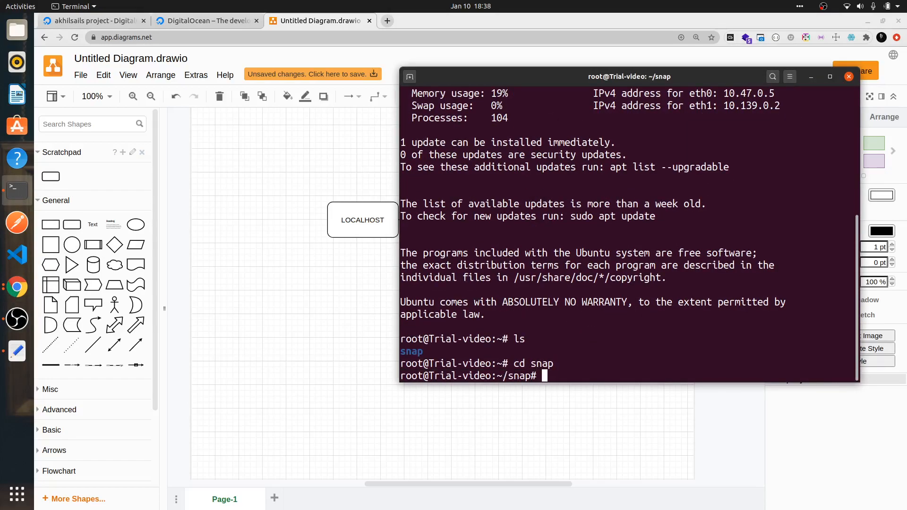
type("ls")
key("Return")
Step: Move into the lxd folder and list its contents: 16922, common and current
type("cd lxd")
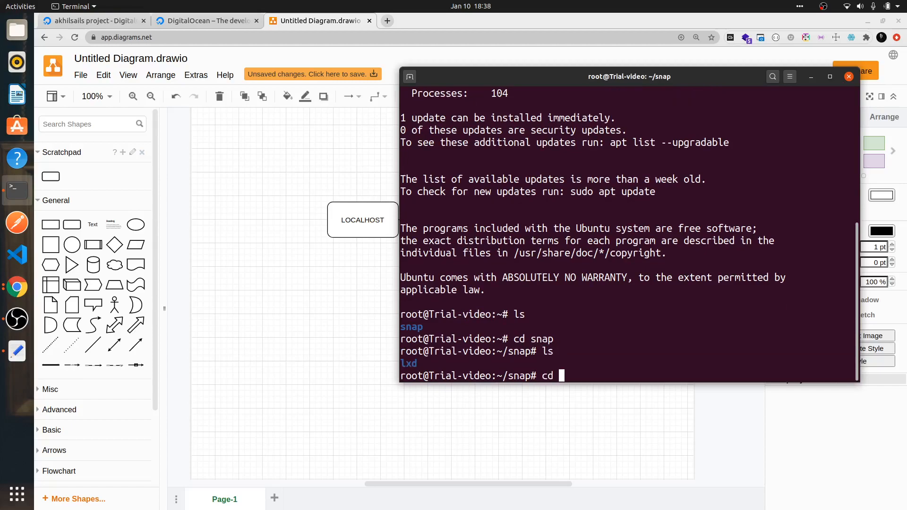
key("Return")
type("ls")
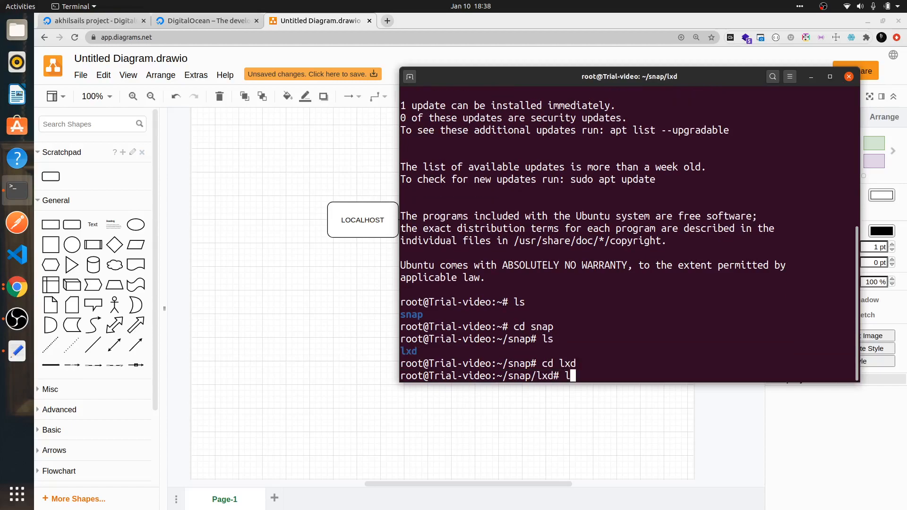
key("Return")
scroll(703, 293, "up", 2)
scroll(712, 300, "down", 2)
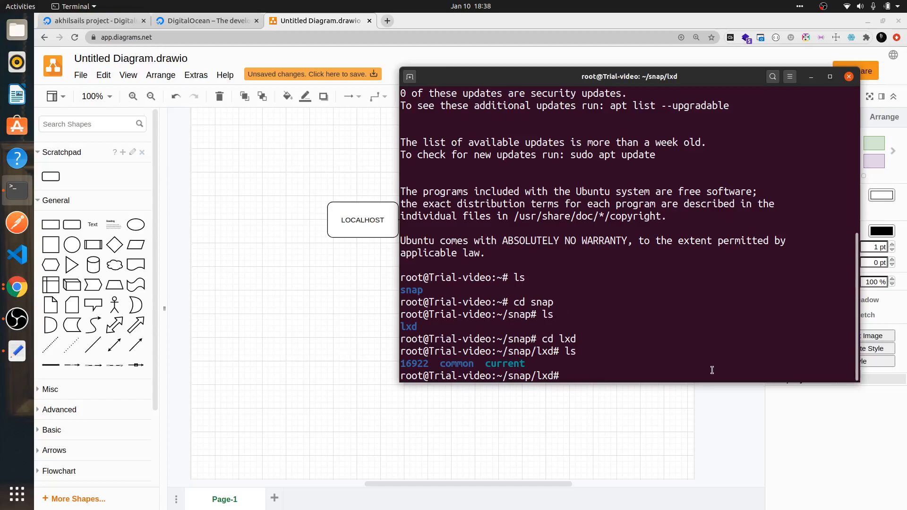
scroll(680, 353, "up", 2)
scroll(683, 359, "down", 2)
mouse_move(656, 87)
left_mouse_down()
mouse_move(665, 81)
mouse_move(655, 83)
left_mouse_up()
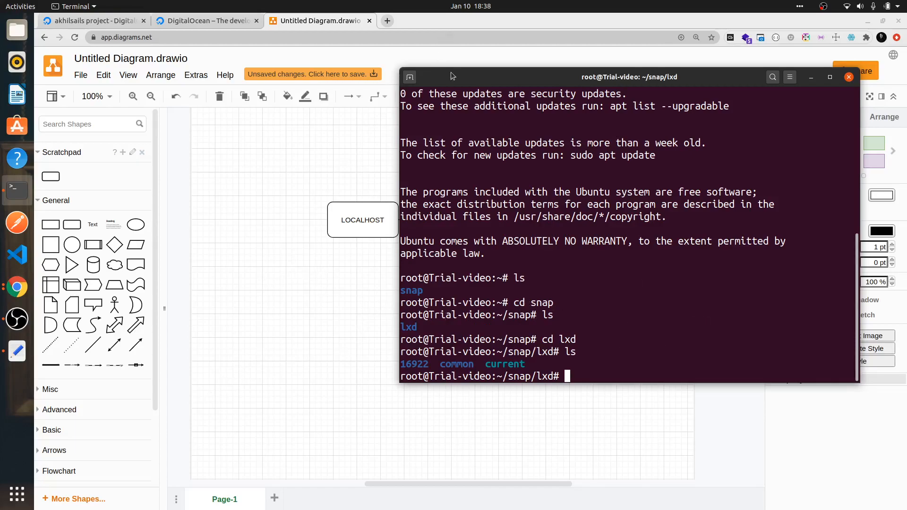
left_click_drag(469, 82, 657, 140)
Step: Review the login output, clear the line with Ctrl+C, and run exit to close the droplet session
left_click(492, 241)
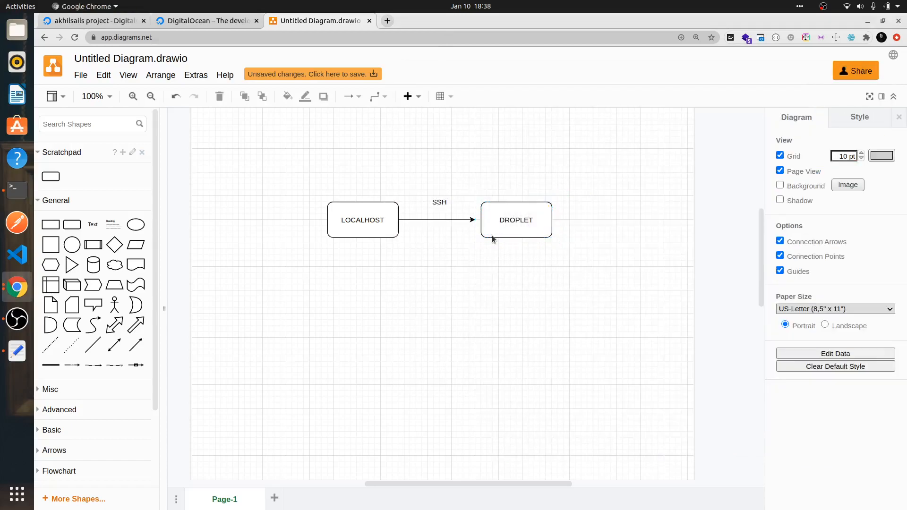
left_click(17, 189)
left_click_drag(807, 138, 646, 72)
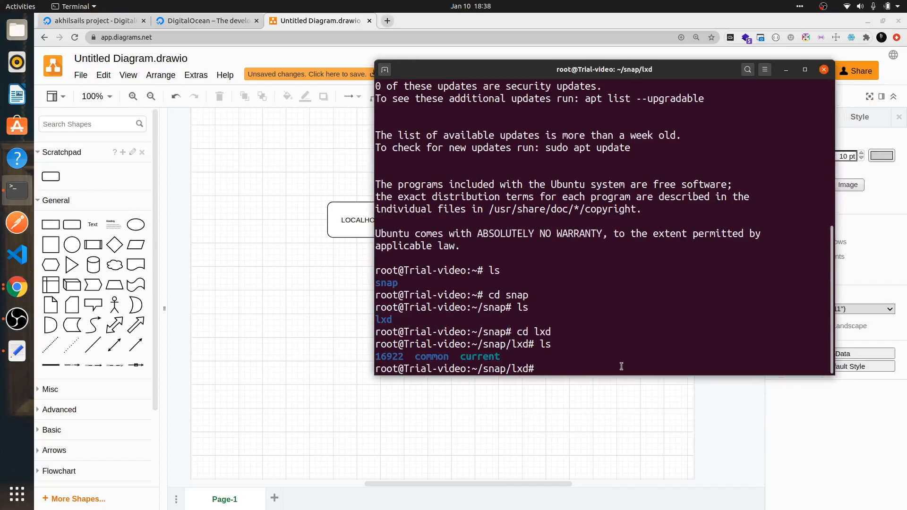
scroll(586, 314, "up", 3)
scroll(598, 318, "down", 3)
scroll(598, 318, "up", 6)
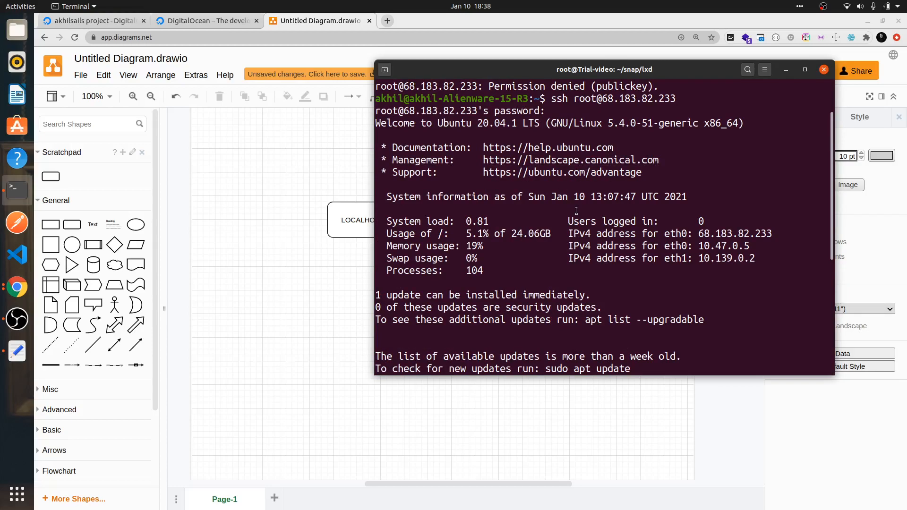
scroll(577, 211, "down", 6)
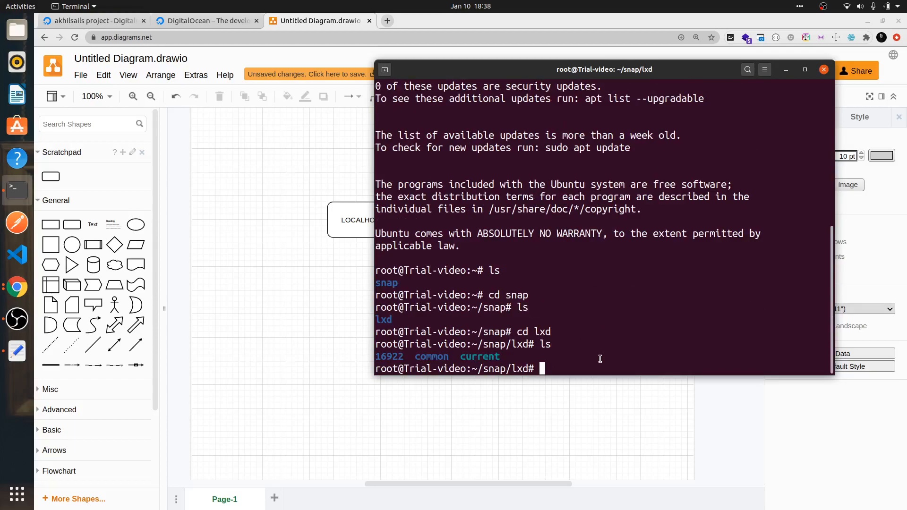
key("ctrl+c")
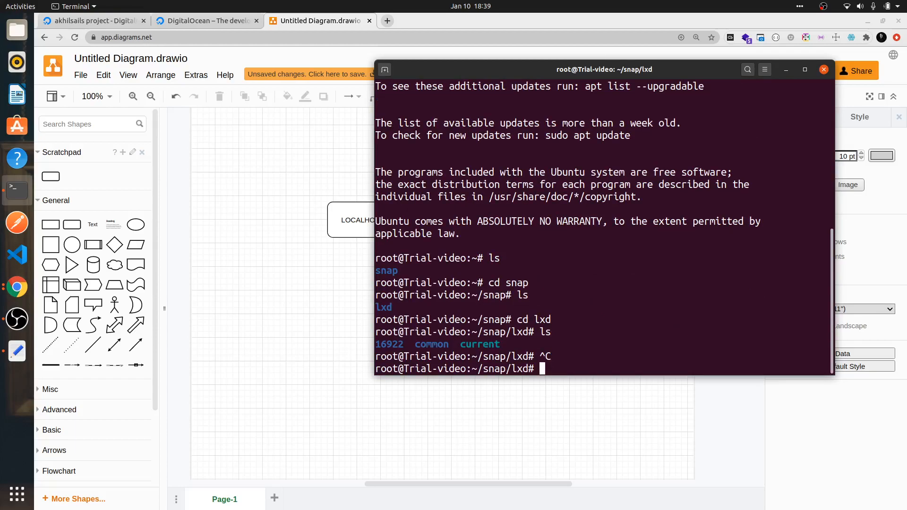
type("e")
type("xit")
key("Return")
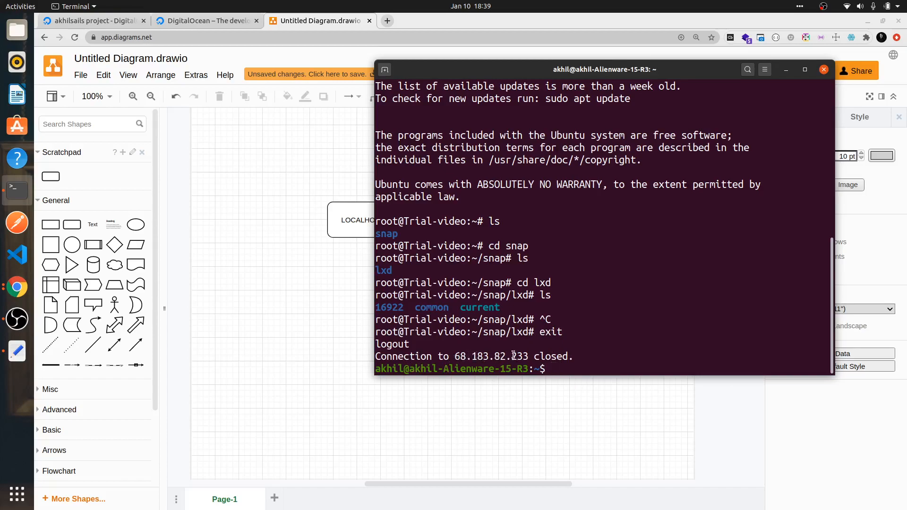
Step: Delete the SSH label and the connector arrow between LOCALHOST and DROPLET
mouse_move(402, 374)
left_mouse_down()
mouse_move(548, 370)
mouse_move(416, 366)
mouse_move(416, 384)
left_mouse_up()
left_click(416, 384)
left_click(353, 229)
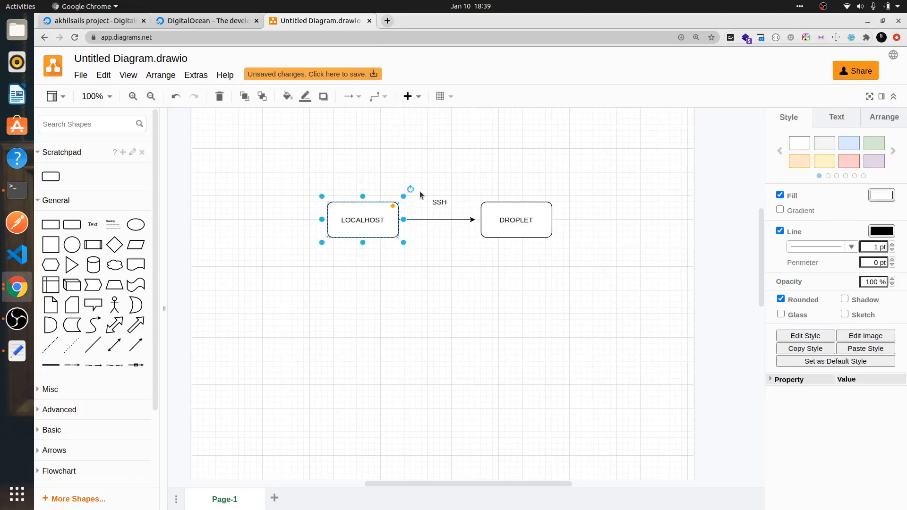
left_click(435, 201)
key("Delete")
left_click(448, 219)
key("Delete")
Step: Switch to the akhilsails DigitalOcean project resources page
left_click(3, 191)
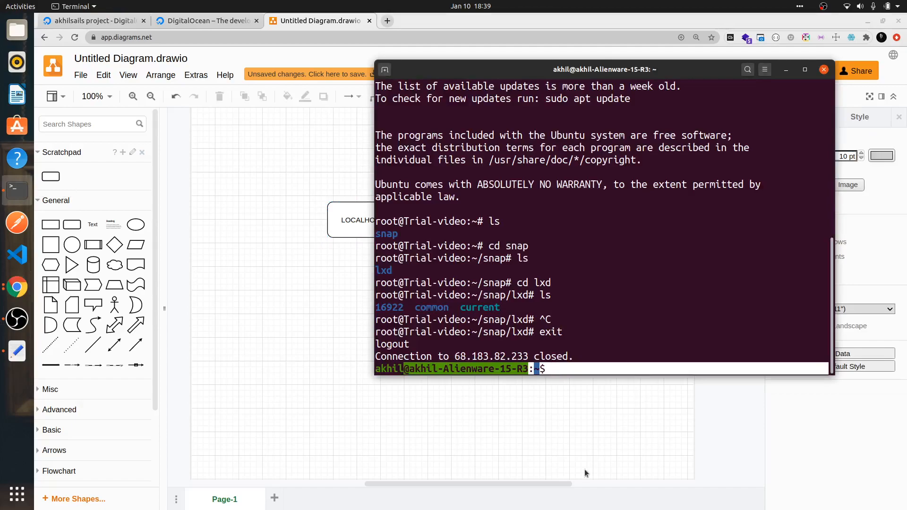
left_click(588, 462)
left_click(68, 19)
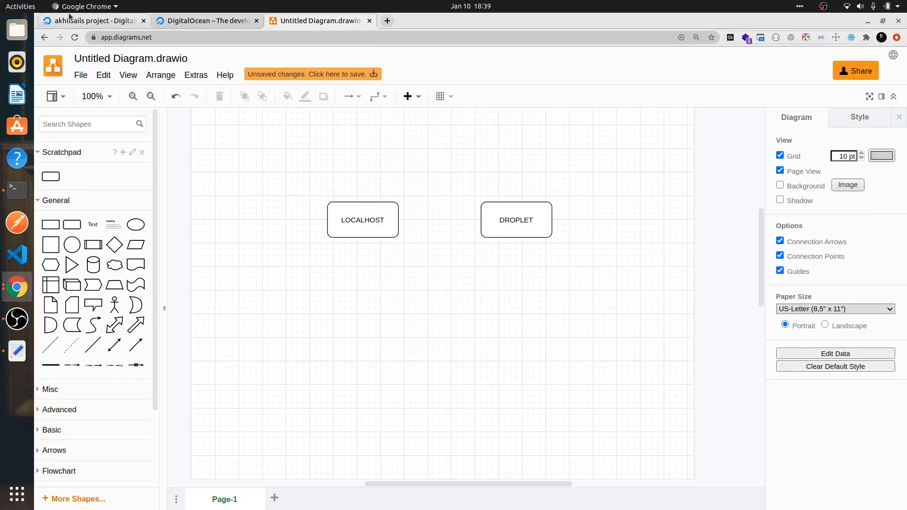